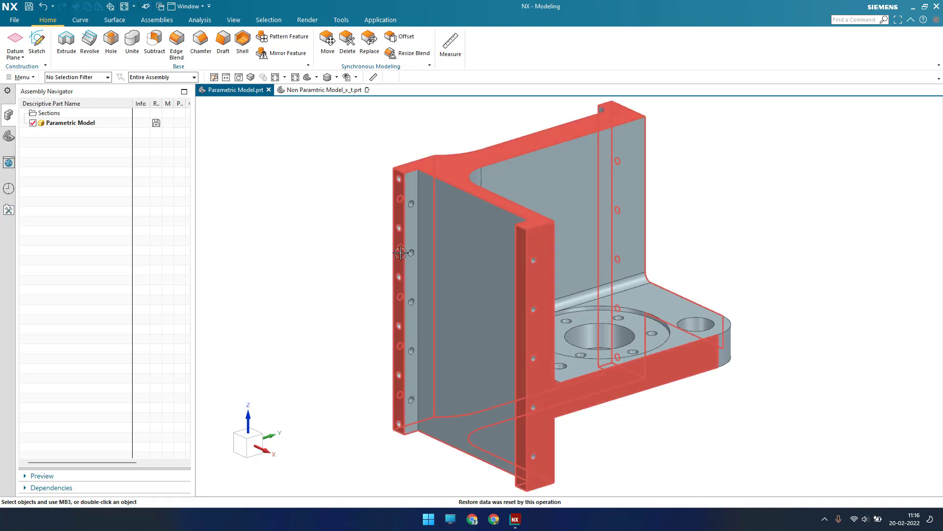
# Compare the orbited parametric bracket with the imported non-parametric model, then list the Parametric Model's feature history
pyautogui.moveTo(482, 315); pyautogui.dragTo(350, 189, button='middle')
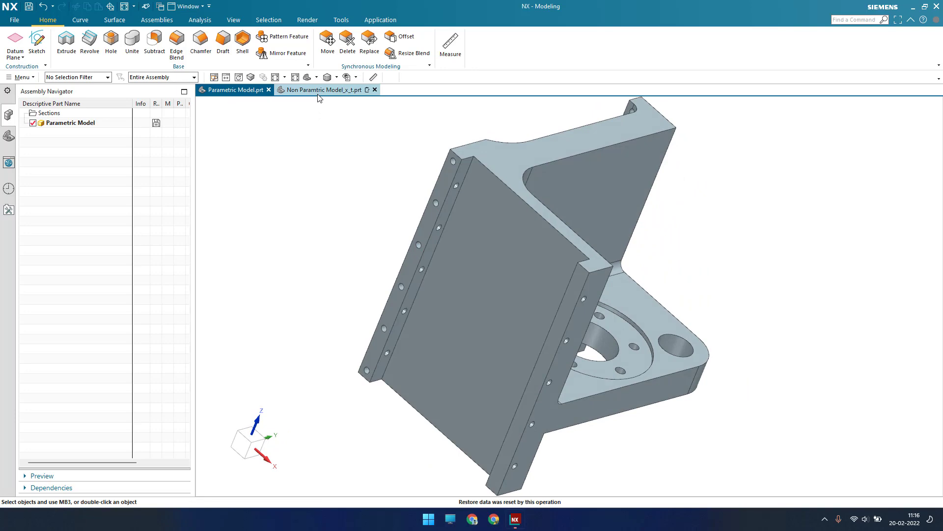
pyautogui.click(320, 94)
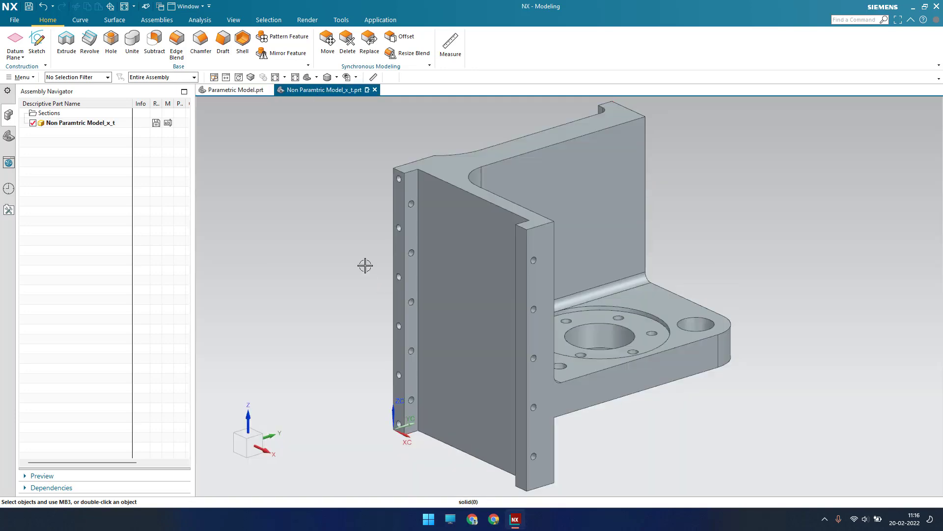
pyautogui.moveTo(428, 273)
pyautogui.mouseDown(button='middle')
pyautogui.moveTo(402, 264)
pyautogui.moveTo(418, 275)
pyautogui.moveTo(449, 272)
pyautogui.moveTo(426, 276)
pyautogui.moveTo(429, 267)
pyautogui.mouseUp(button='middle')
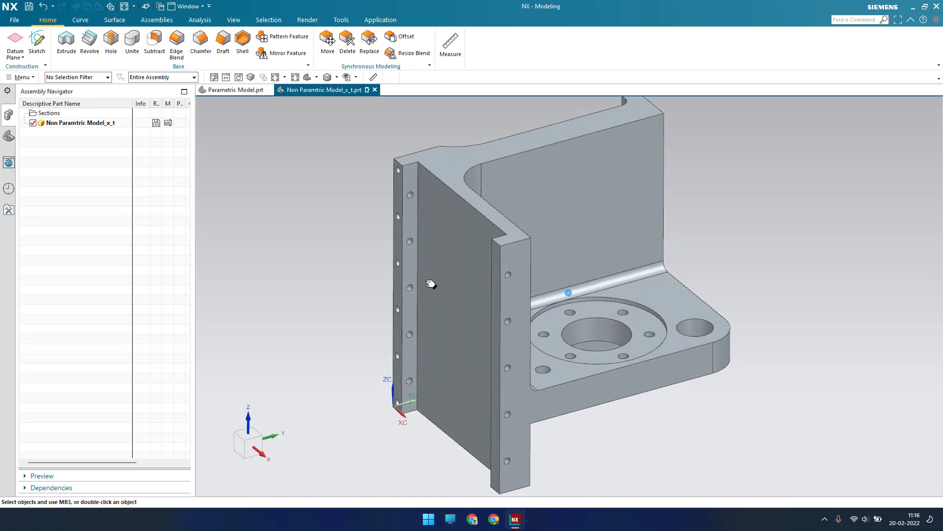
pyautogui.scroll(4, 430, 265)
pyautogui.scroll(-1, 430, 265)
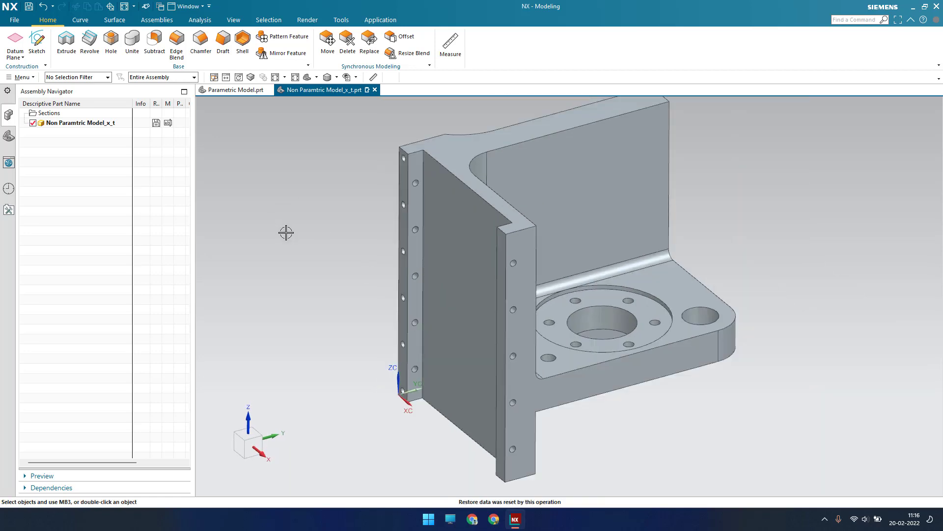
pyautogui.click(236, 91)
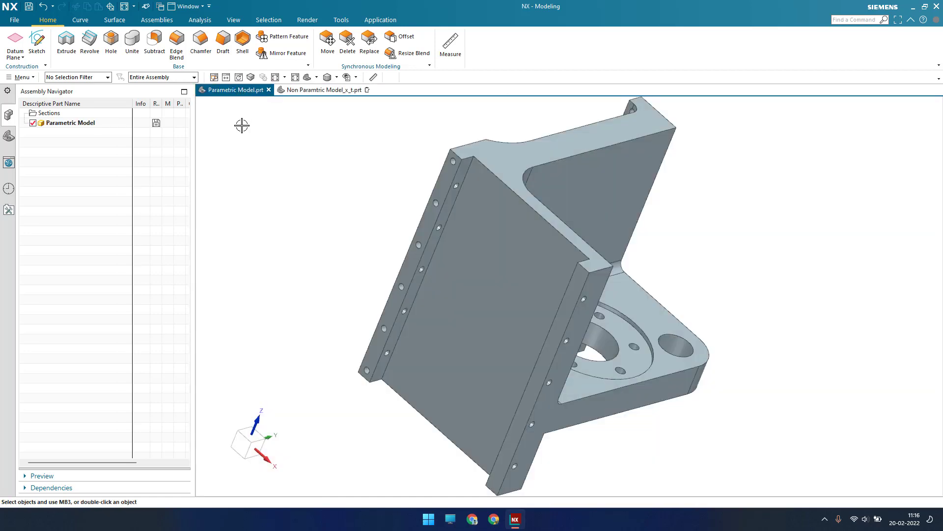
pyautogui.click(8, 136)
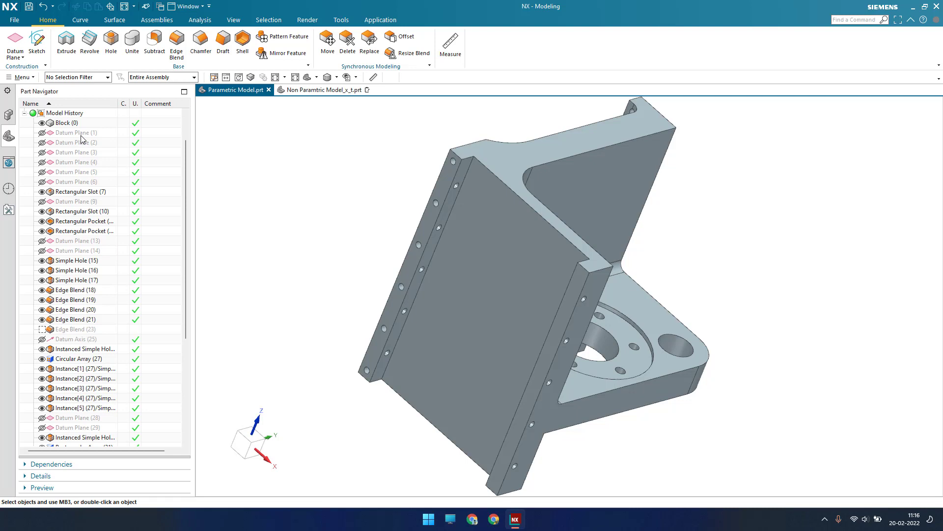
# Scroll through the Parametric Model's feature history and orbit the bracket to a new angle
pyautogui.scroll(-2, 79, 177)
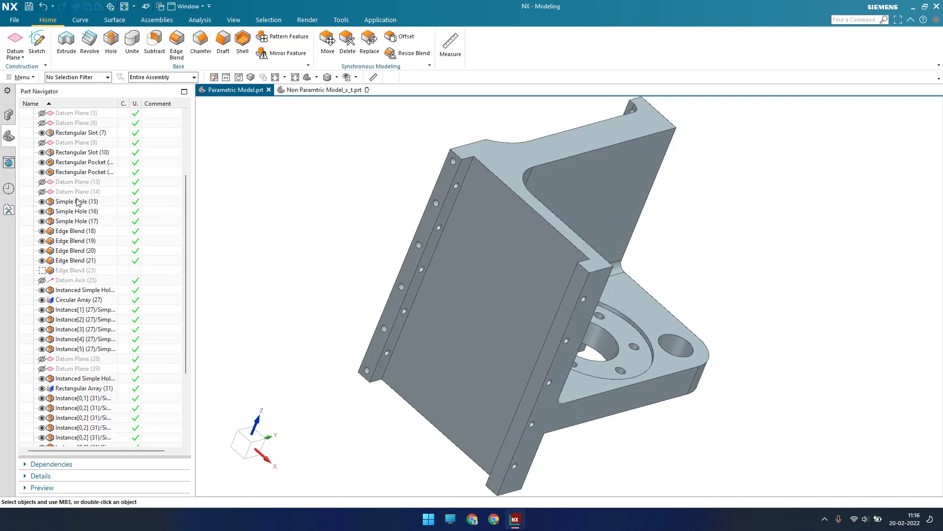
pyautogui.scroll(-4, 79, 216)
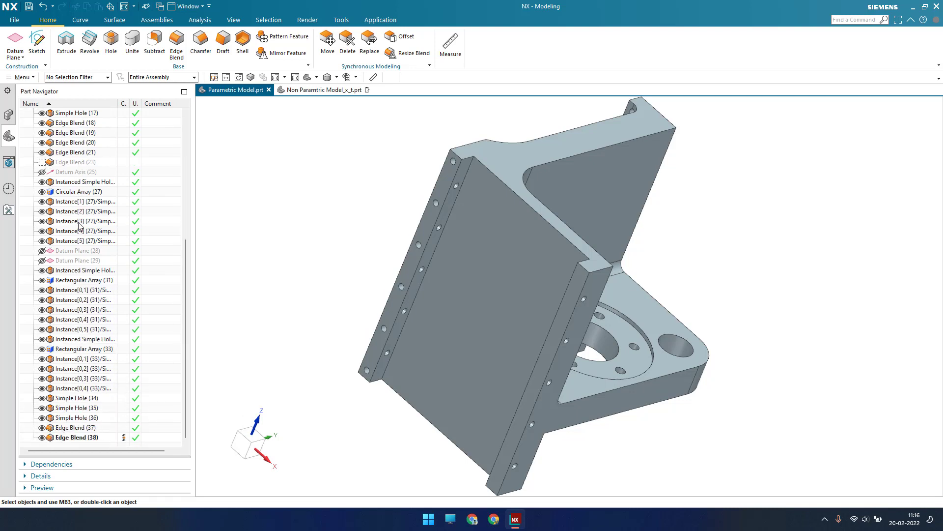
pyautogui.scroll(4, 79, 226)
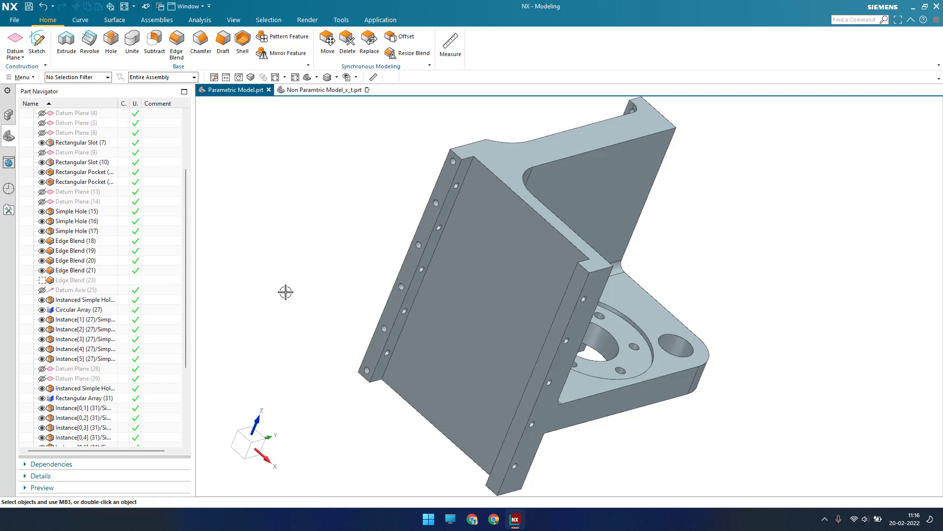
pyautogui.moveTo(335, 232); pyautogui.dragTo(323, 220, button='middle')
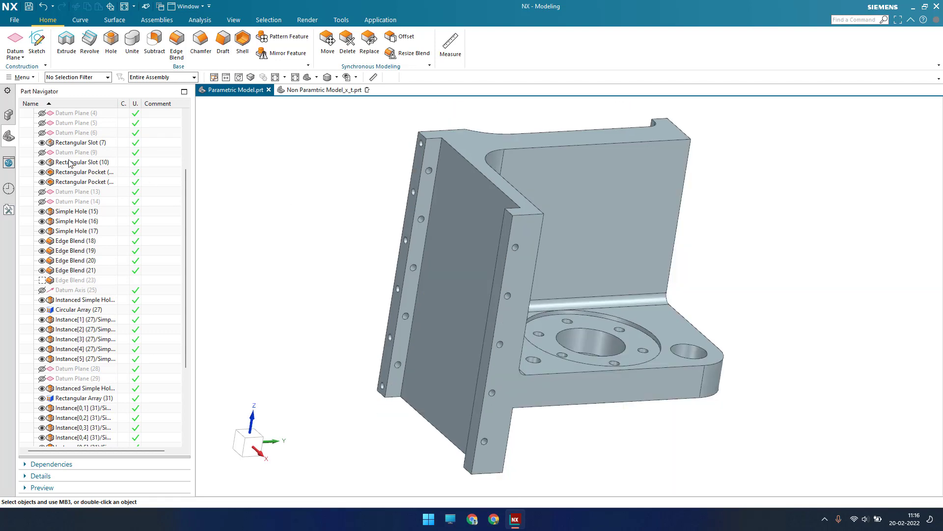
pyautogui.scroll(3, 72, 163)
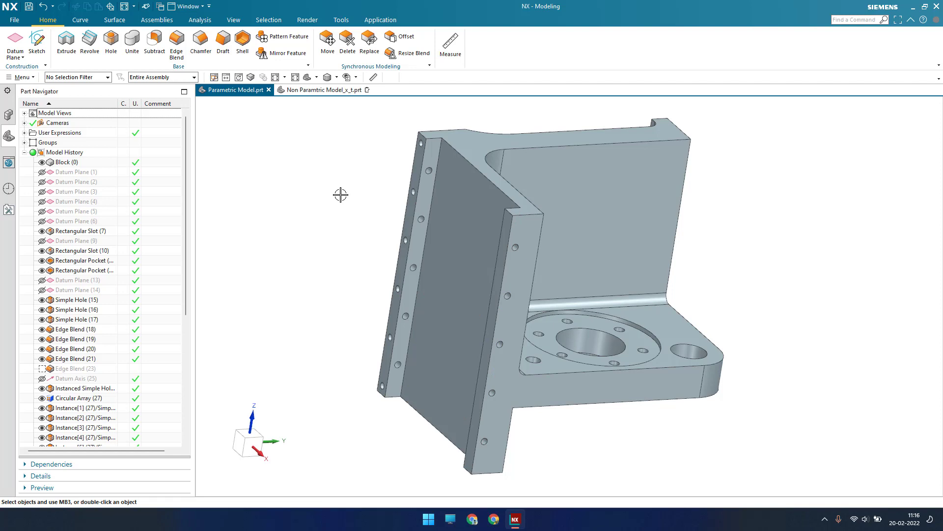
# Switch to Non Paramtric Model_x_t.prt and select, then deselect, its single solid body
pyautogui.click(314, 90)
pyautogui.click(421, 195)
pyautogui.press('Escape')
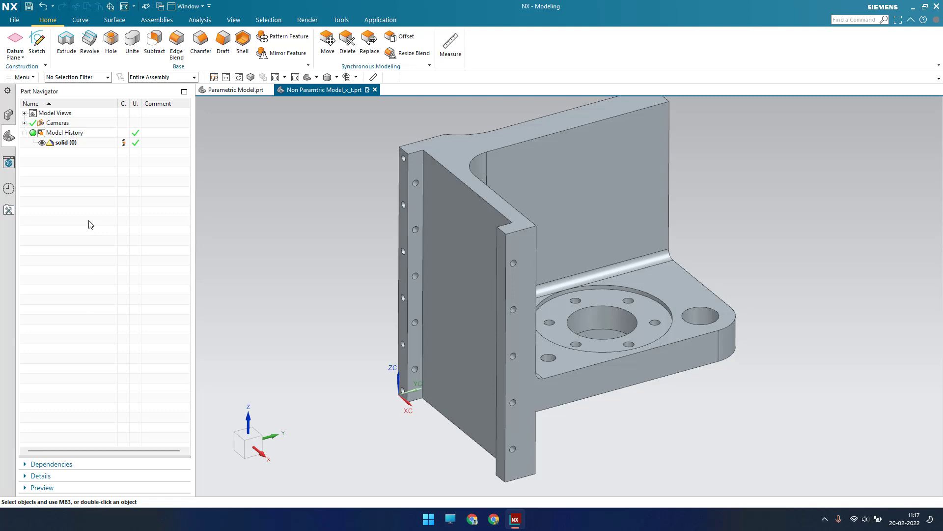
pyautogui.click(83, 146)
pyautogui.click(82, 167)
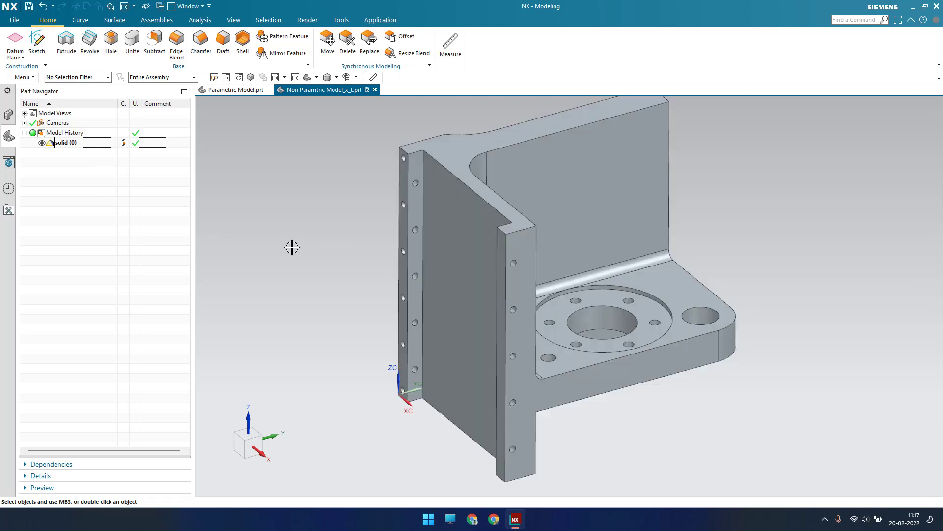
pyautogui.keyDown('shift'); pyautogui.moveTo(301, 231); pyautogui.dragTo(296, 259, button='middle'); pyautogui.keyUp('shift')
pyautogui.scroll(-3, 389, 218)
pyautogui.scroll(6, 389, 216)
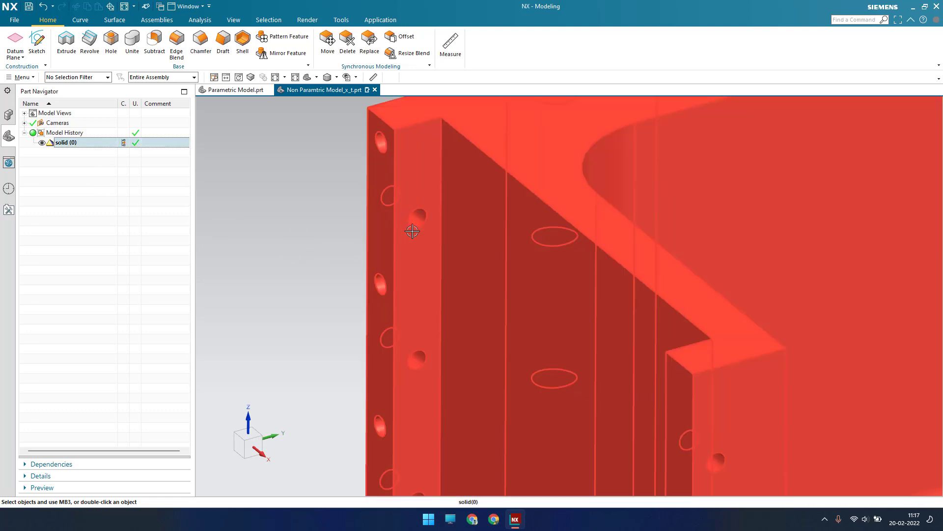
pyautogui.scroll(3, 417, 213)
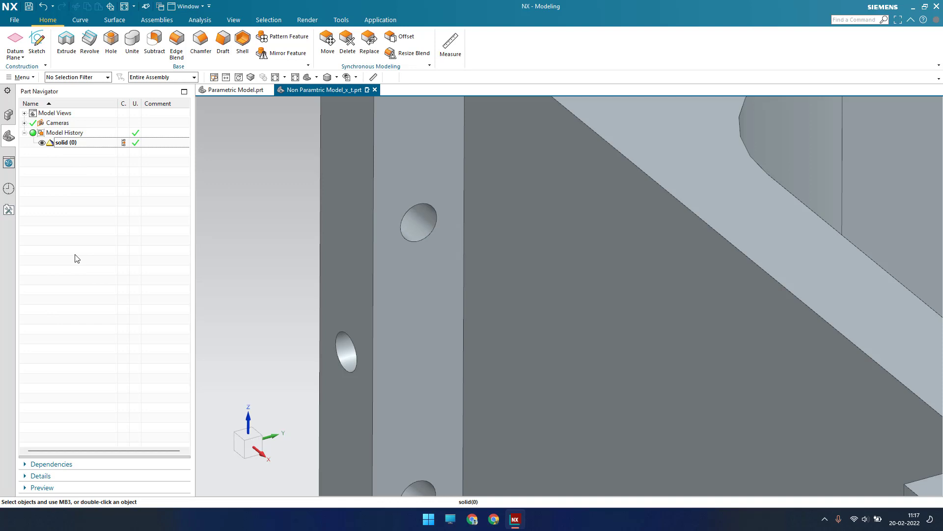
pyautogui.hotkey('ctrl', 'f')
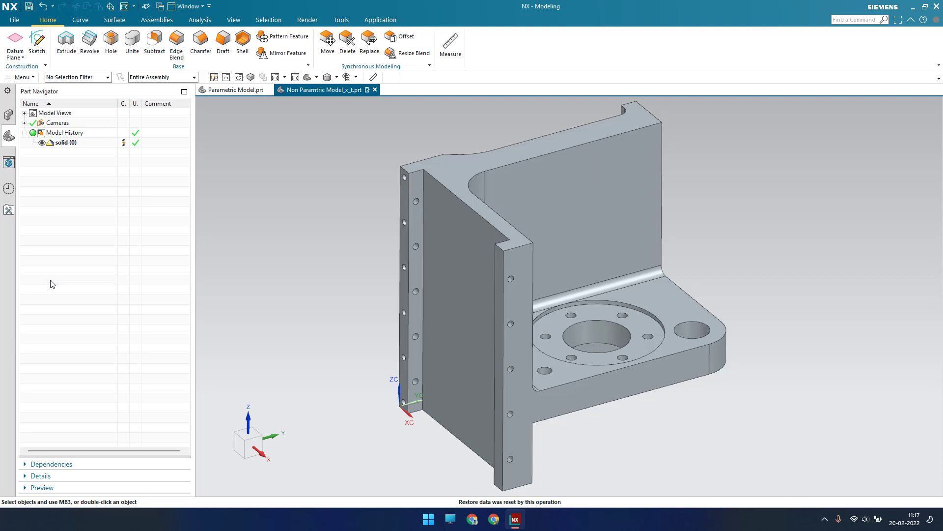
# Back in Parametric Model.prt, select Edge Blend (38) and rotate the view to see its edge
pyautogui.click(227, 90)
pyautogui.scroll(-7, 74, 231)
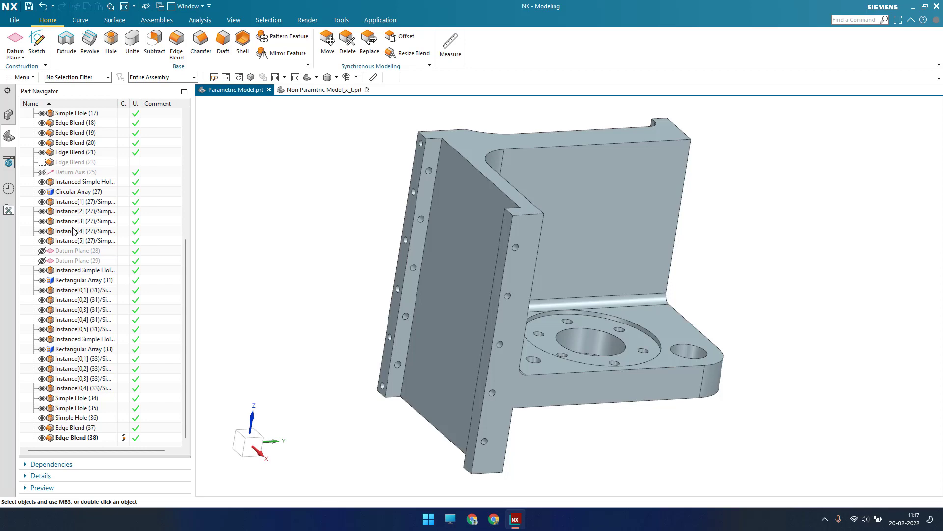
pyautogui.click(85, 437)
pyautogui.moveTo(310, 369); pyautogui.dragTo(145, 339, button='middle')
pyautogui.scroll(-4, 406, 212)
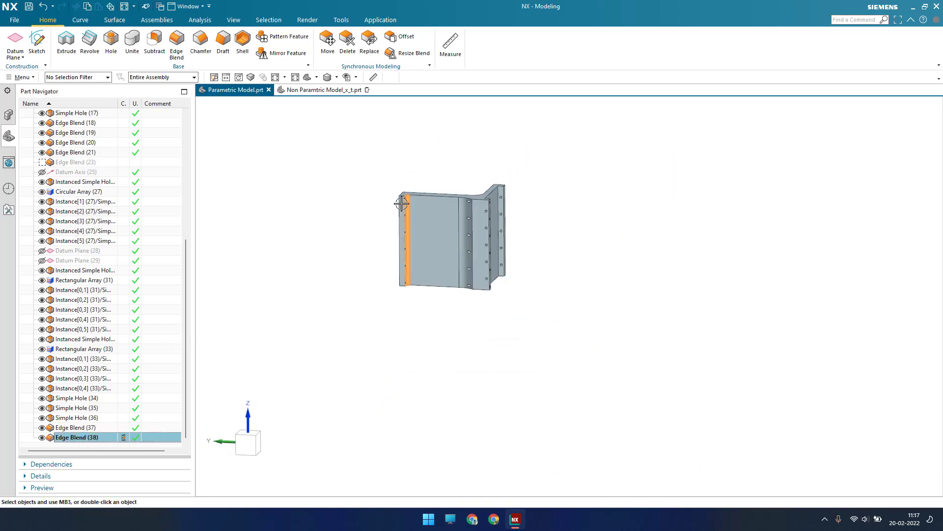
pyautogui.scroll(8, 403, 202)
# Edit Edge Blend (38), entering a value of 5, and apply it to the edge
pyautogui.doubleClick(89, 437)
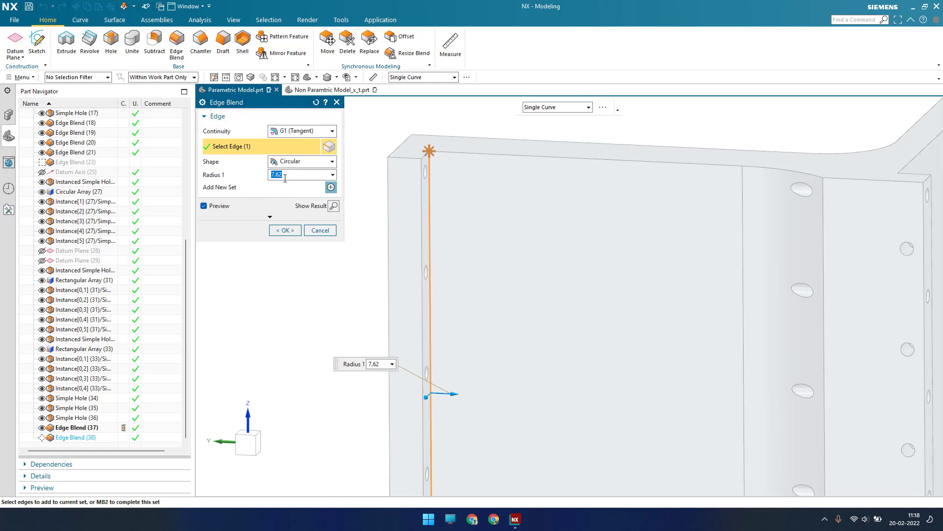
pyautogui.scroll(-3, 411, 164)
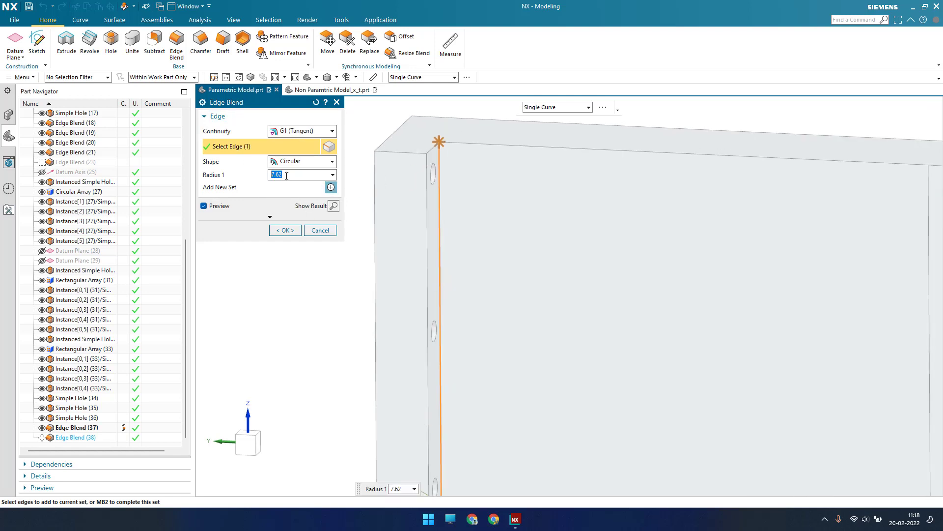
pyautogui.write('5')
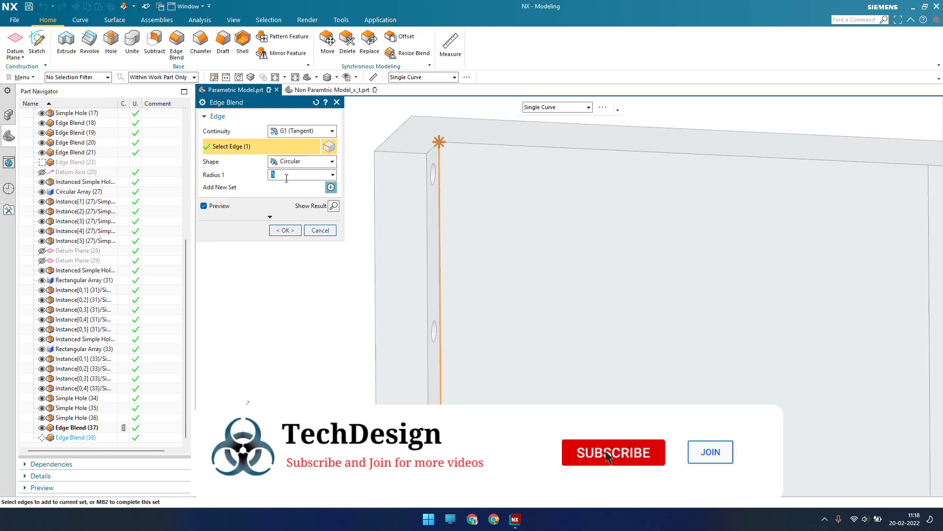
pyautogui.click(287, 230)
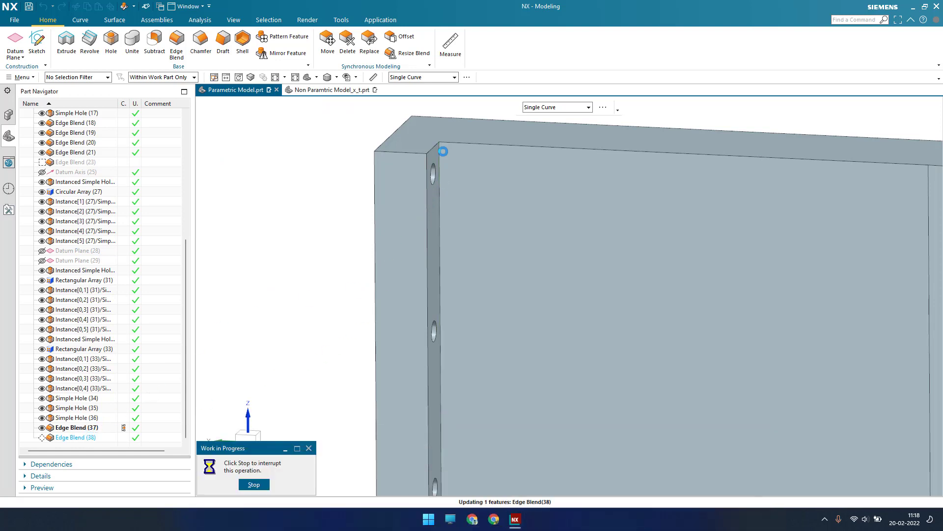
# Orbit the part to inspect the rounded corner, selecting Rectangular Array (33) along the way
pyautogui.scroll(-5, 442, 238)
pyautogui.scroll(7, 445, 197)
pyautogui.scroll(-3, 446, 168)
pyautogui.moveTo(438, 233); pyautogui.dragTo(457, 248, button='middle')
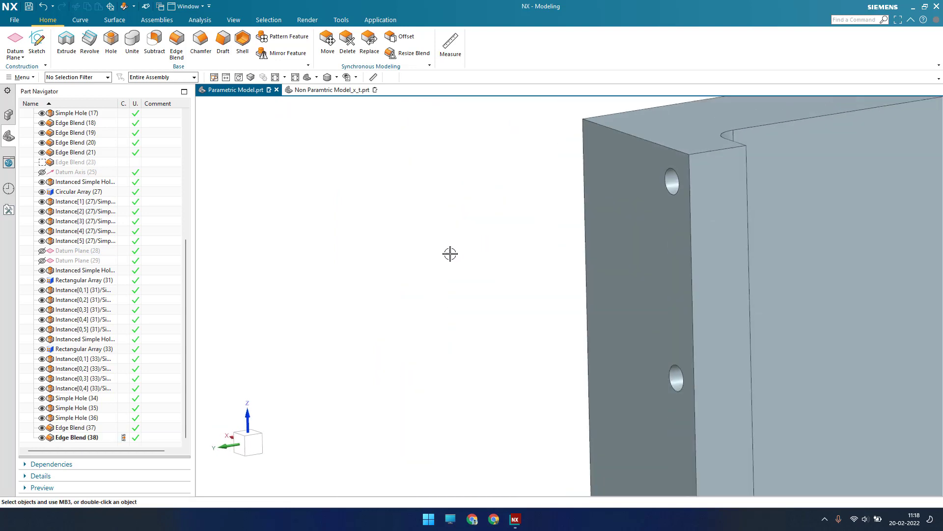
pyautogui.click(97, 349)
pyautogui.scroll(3, 358, 259)
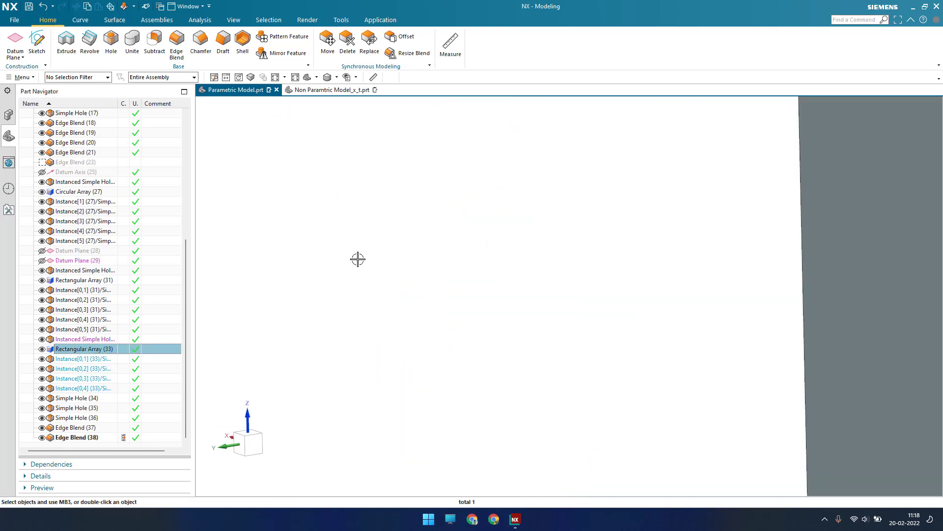
pyautogui.scroll(-5, 358, 259)
pyautogui.moveTo(358, 257); pyautogui.dragTo(444, 271, button='middle')
pyautogui.scroll(7, 107, 236)
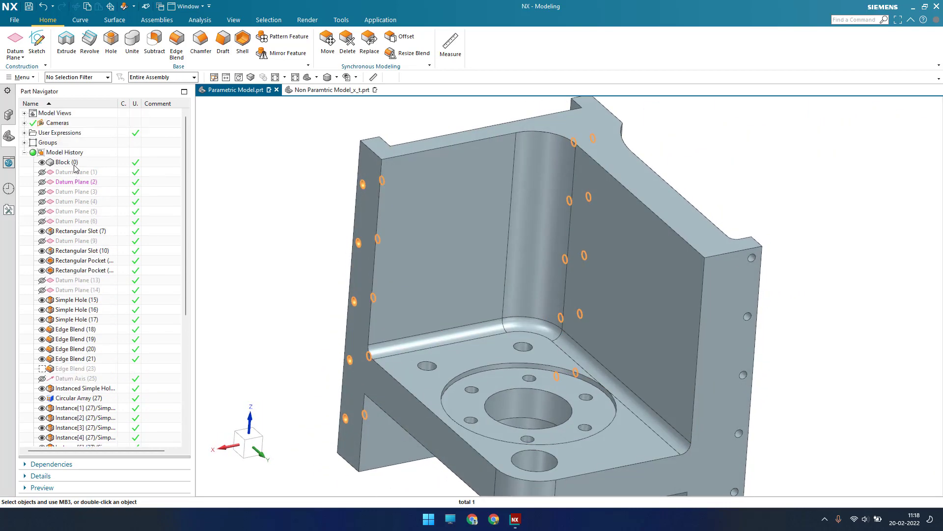
# Edit Block (0) so its Width (YC) becomes 250 instead of 203.2
pyautogui.doubleClick(74, 162)
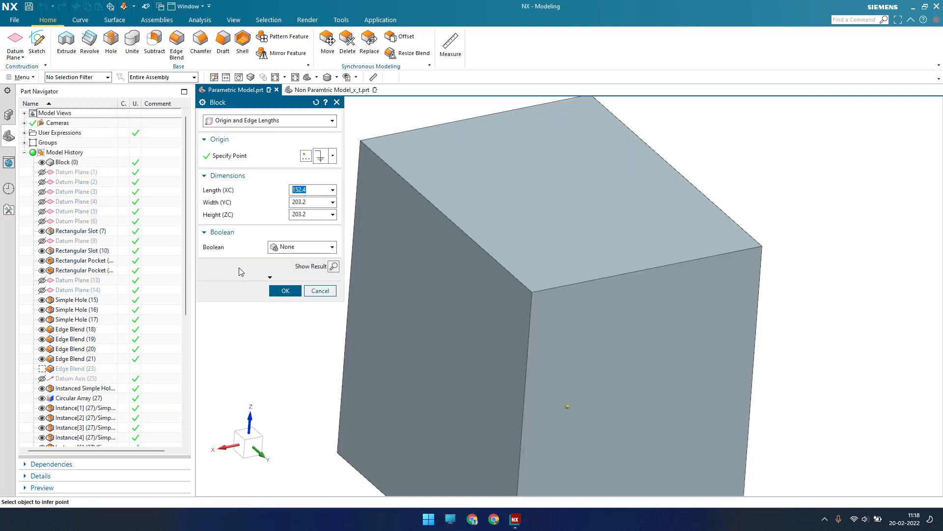
pyautogui.click(314, 203)
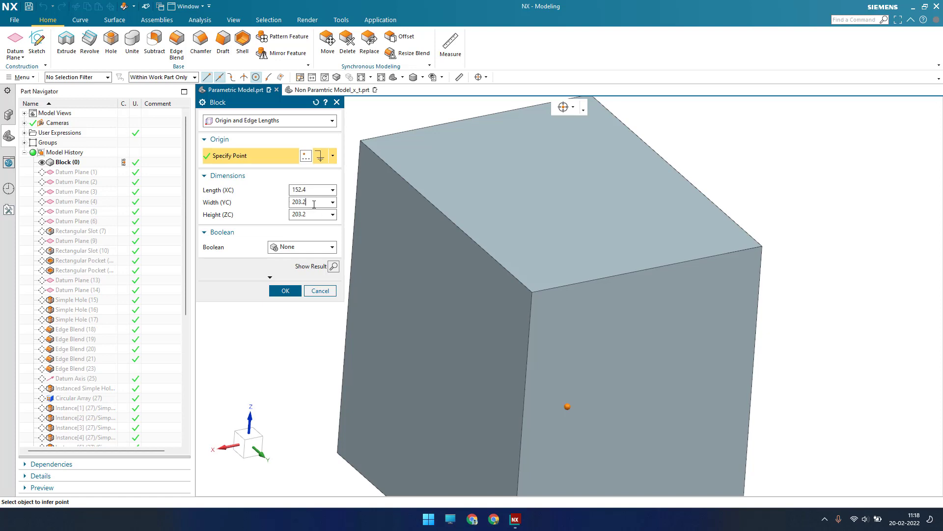
pyautogui.write('2')
pyautogui.press('Return')
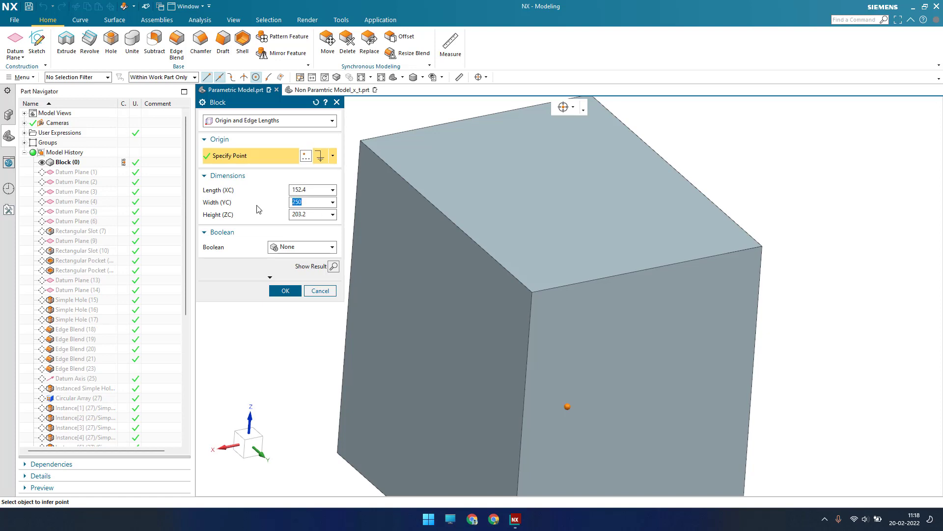
pyautogui.click(290, 291)
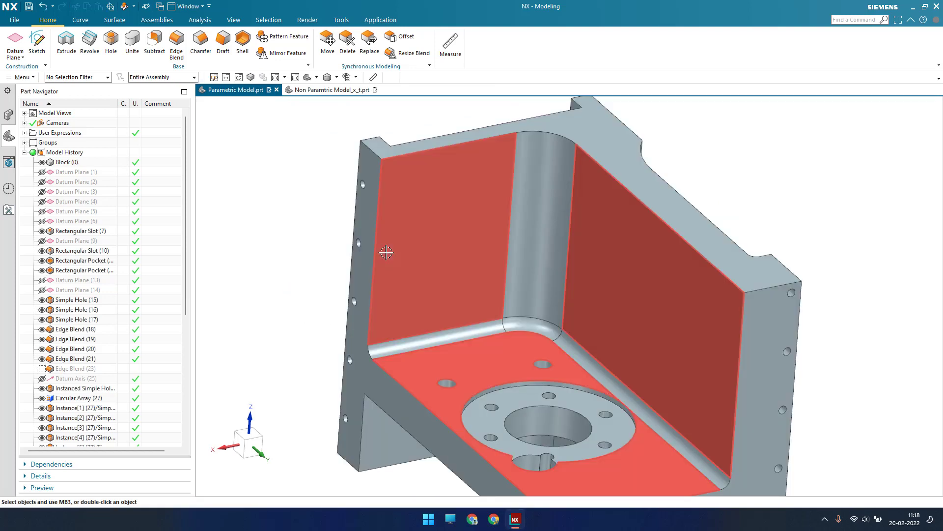
pyautogui.scroll(4, 385, 249)
pyautogui.moveTo(413, 322); pyautogui.dragTo(374, 306, button='middle')
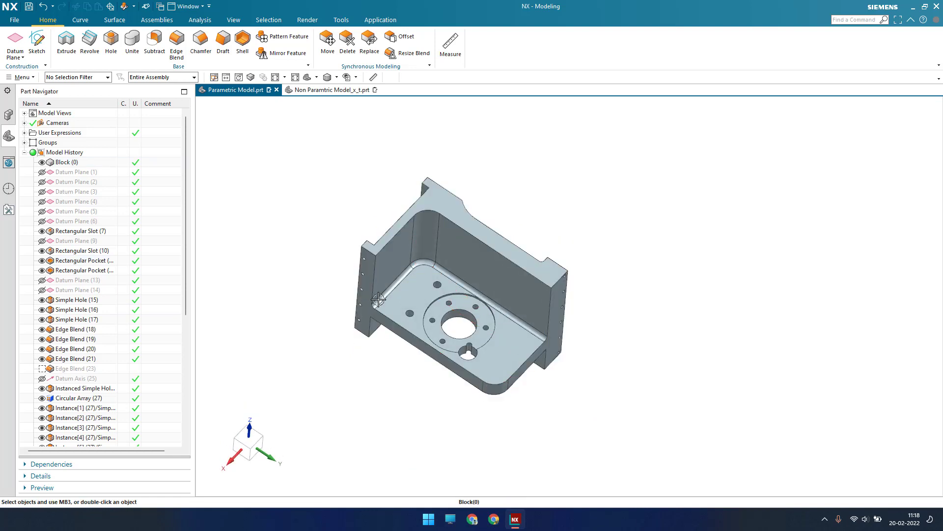
pyautogui.moveTo(358, 331); pyautogui.dragTo(343, 291, button='middle')
pyautogui.scroll(4, 368, 292)
pyautogui.scroll(2, 368, 291)
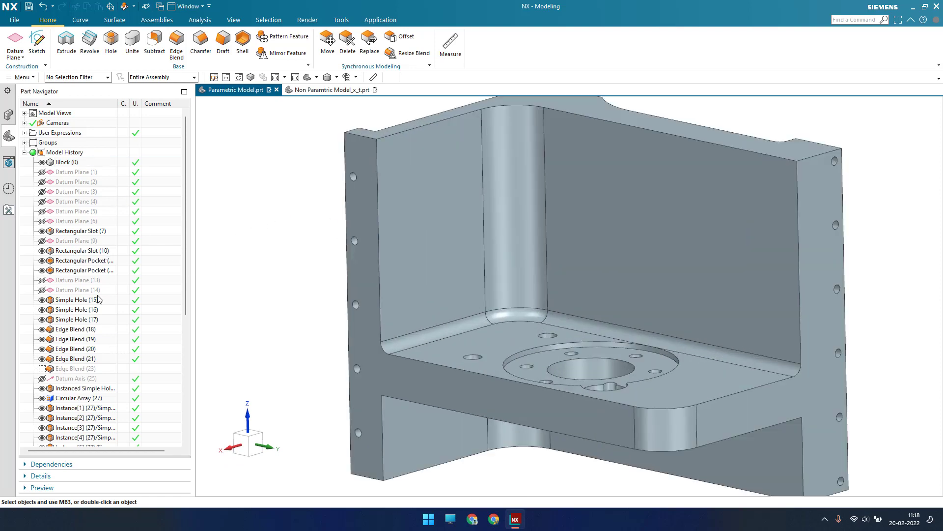
pyautogui.scroll(-4, 97, 299)
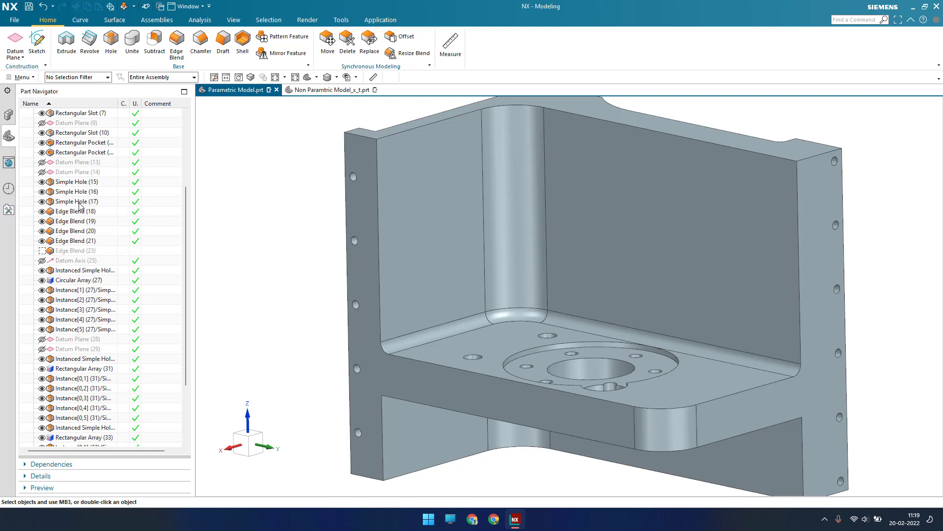
# Switch to Non Paramtric Model_x_t.prt and orbit and zoom the imported solid to inspect it
pyautogui.click(309, 91)
pyautogui.scroll(3, 421, 252)
pyautogui.scroll(-3, 445, 262)
pyautogui.moveTo(446, 262); pyautogui.dragTo(520, 275, button='middle')
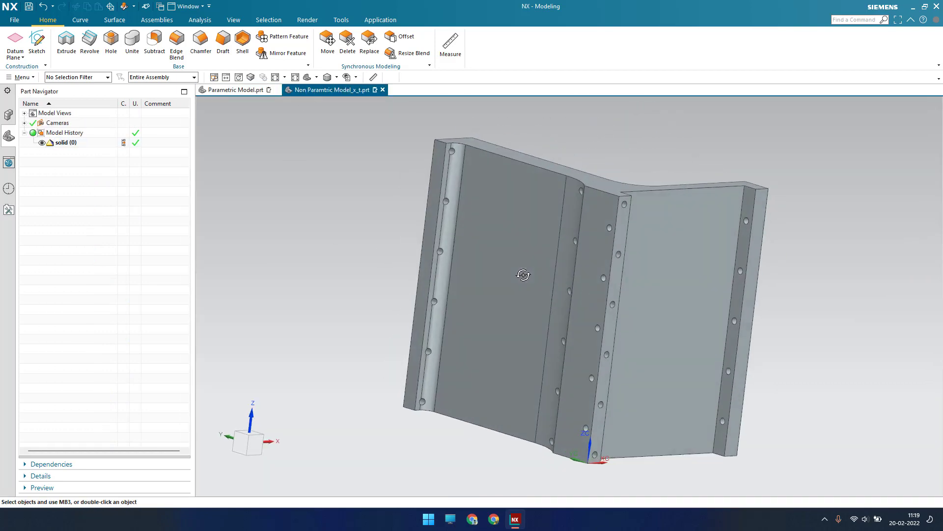
pyautogui.scroll(-2, 413, 191)
pyautogui.scroll(5, 464, 194)
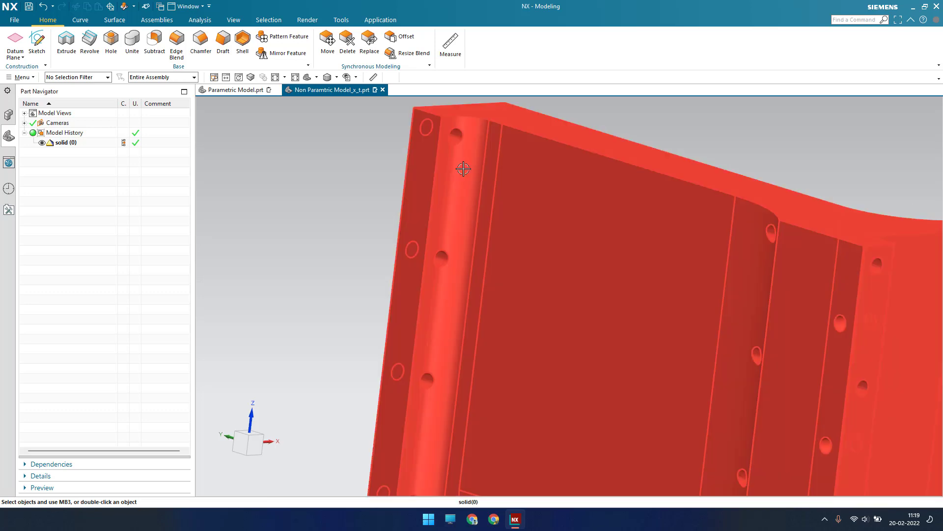
pyautogui.scroll(3, 465, 189)
pyautogui.scroll(-3, 465, 194)
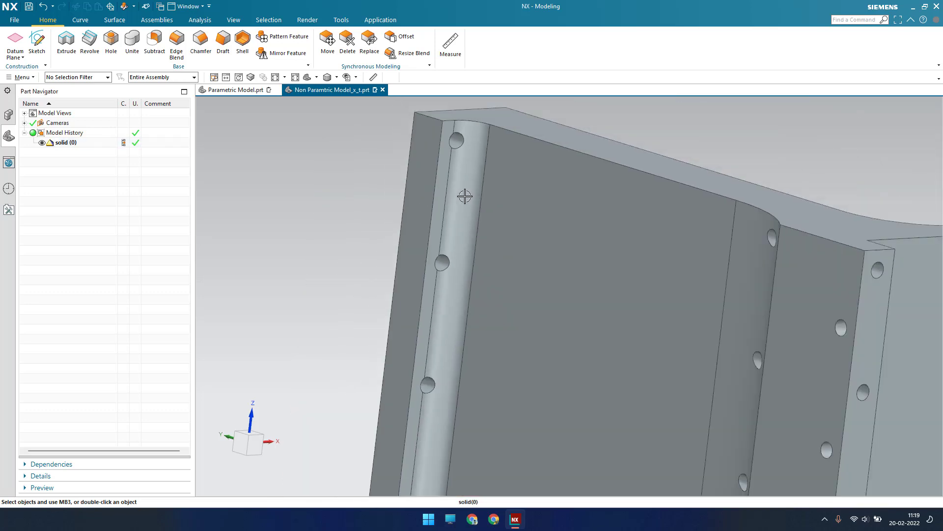
pyautogui.scroll(2, 466, 177)
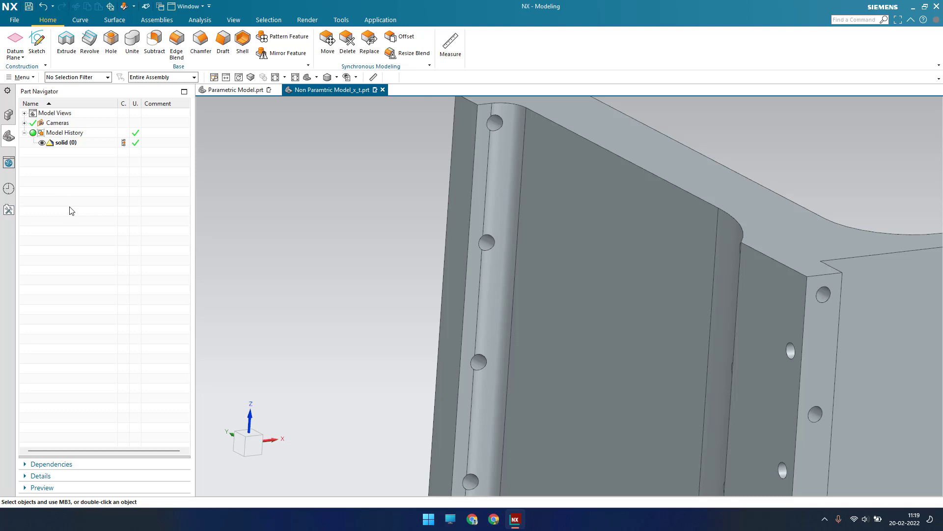
pyautogui.scroll(-3, 281, 248)
pyautogui.scroll(-1, 282, 248)
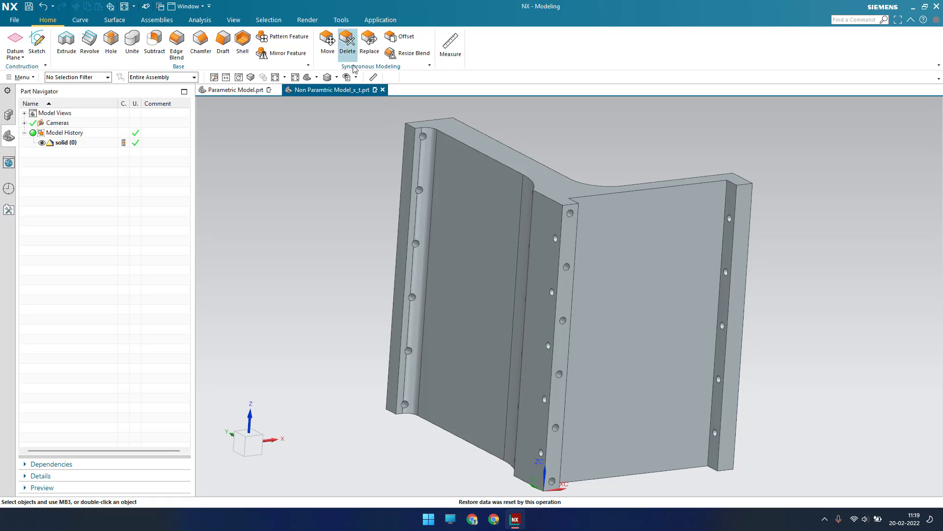
# Select the imported solid body twice, clearing the selection with Esc each time
pyautogui.click(442, 206)
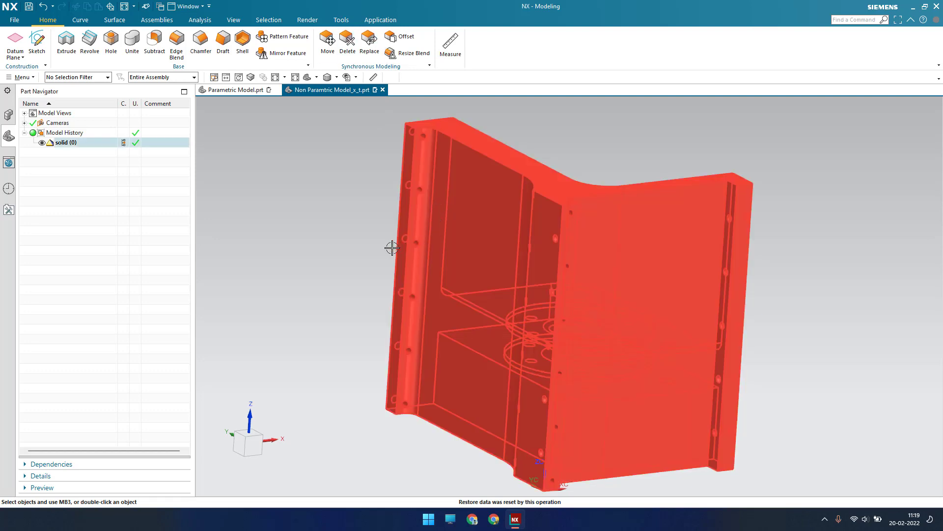
pyautogui.press('Escape')
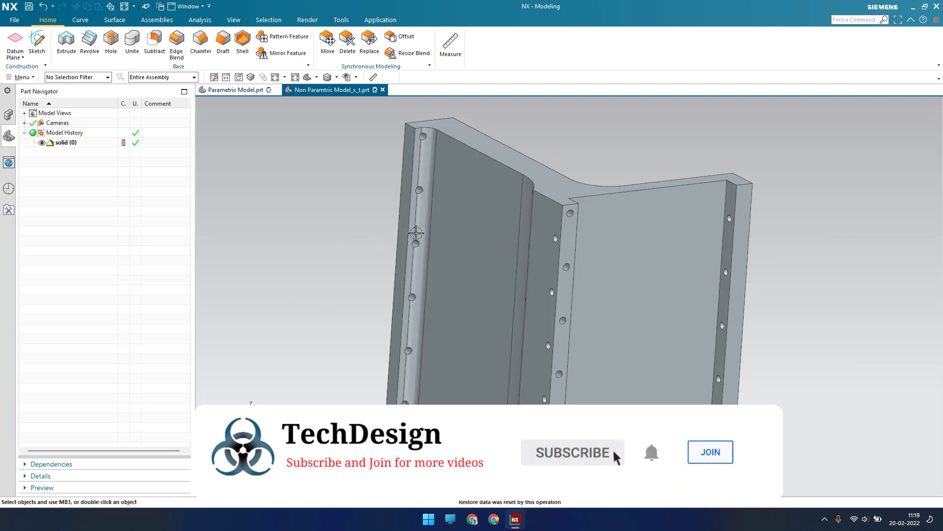
pyautogui.click(415, 248)
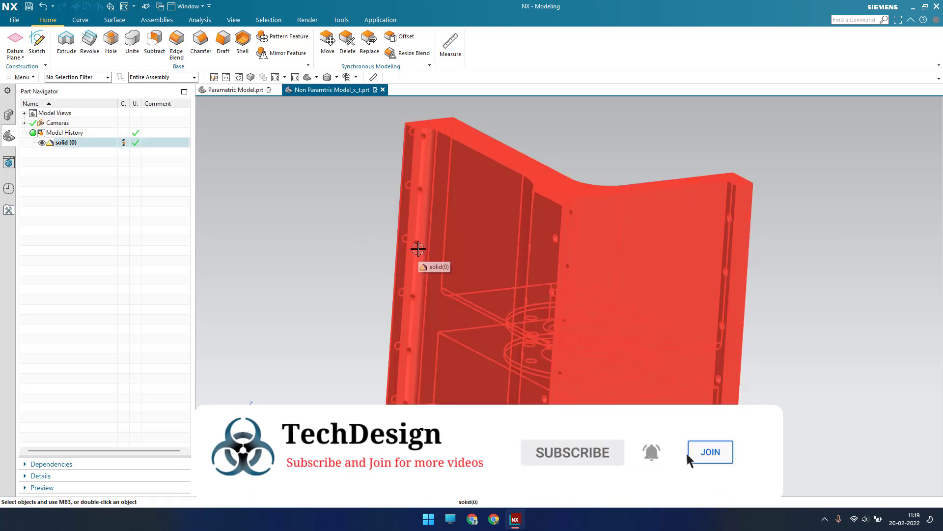
pyautogui.press('Escape')
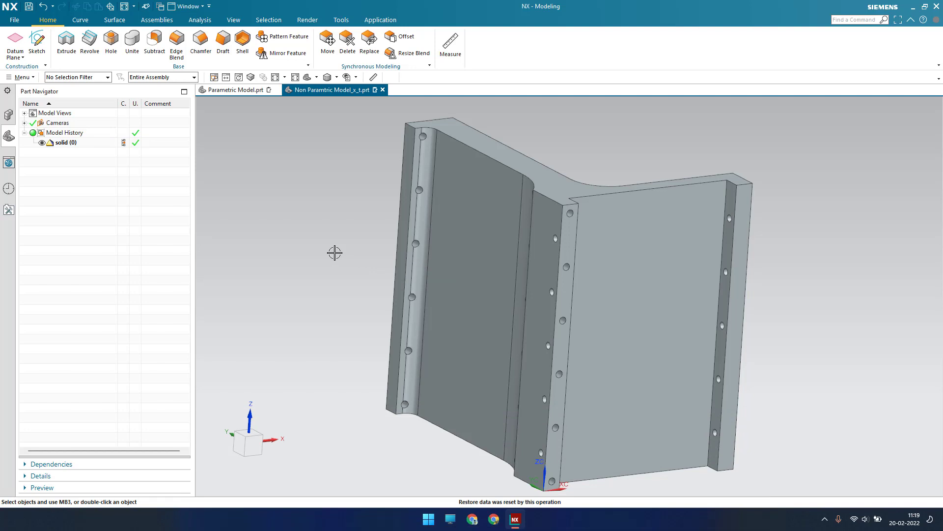